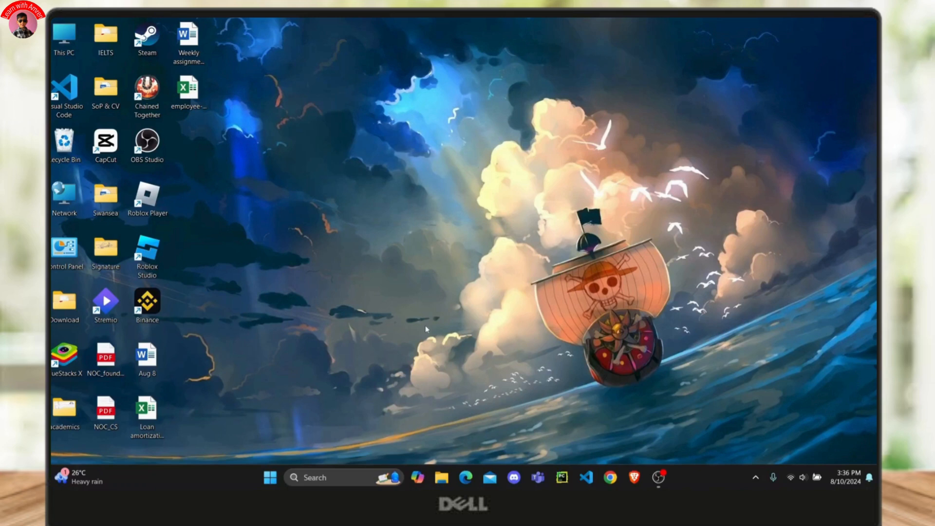
# Open File Explorer at This PC to view the existing drives, and move its window clear for other windows.
pyautogui.click(441, 479)
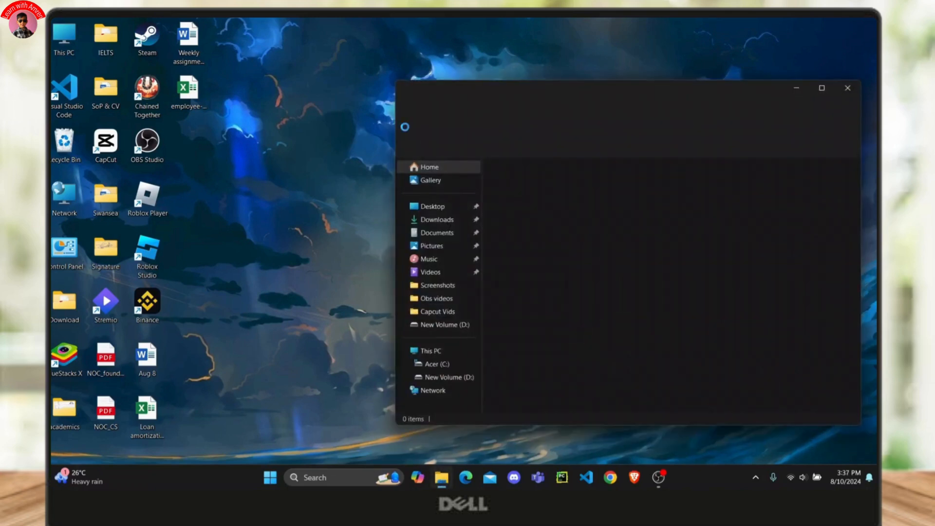
pyautogui.click(440, 352)
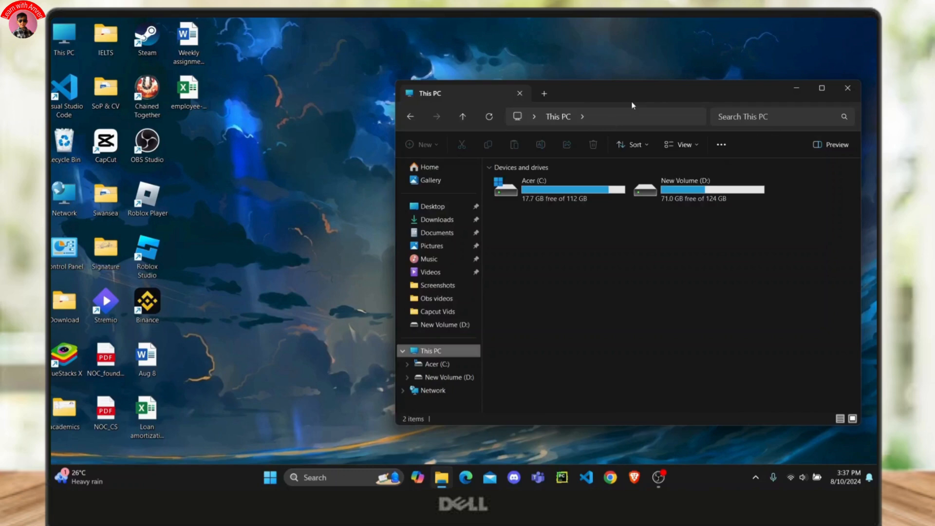
pyautogui.moveTo(634, 95); pyautogui.dragTo(296, 52)
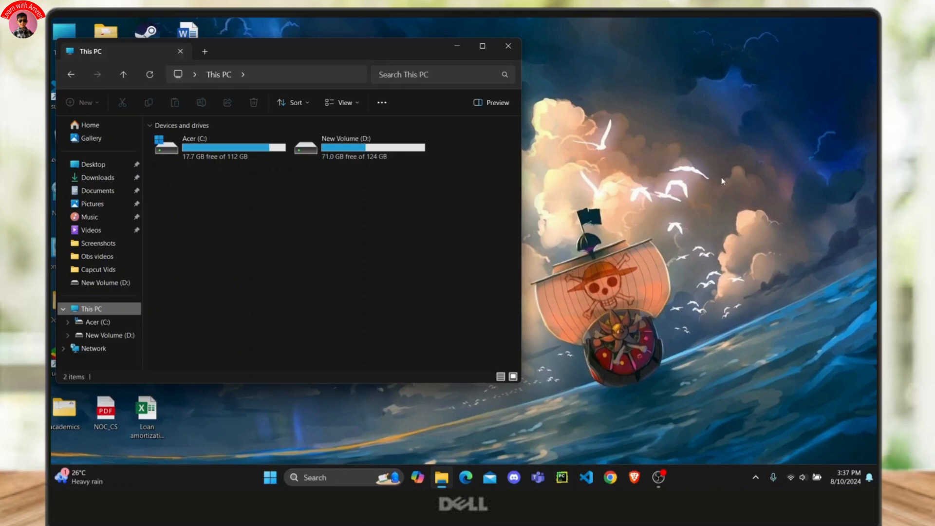
# Launch Disk Management by running diskmgmt.msc from the Run dialog.
pyautogui.press('super+r')
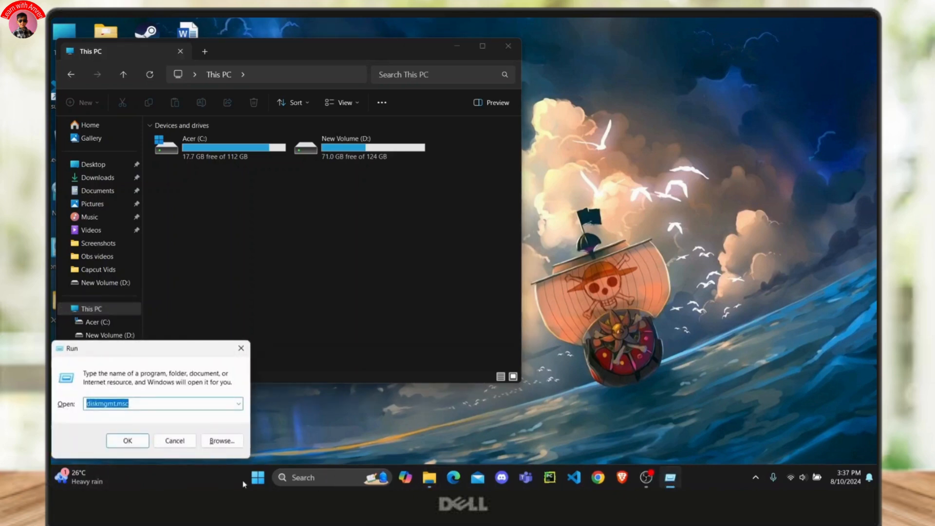
pyautogui.rightClick(256, 478)
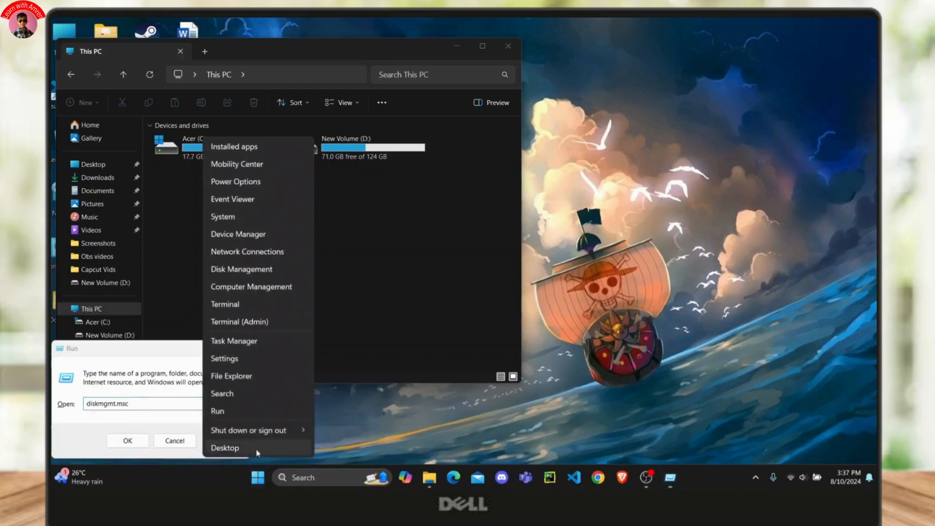
pyautogui.click(243, 414)
pyautogui.moveTo(181, 349); pyautogui.dragTo(518, 162)
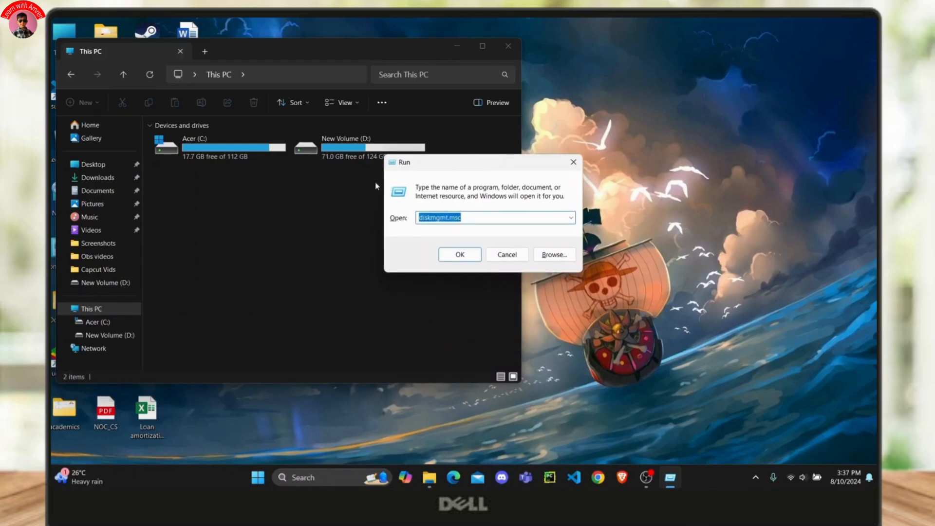
pyautogui.click(473, 216)
pyautogui.moveTo(420, 220); pyautogui.dragTo(458, 220)
pyautogui.click(468, 219)
pyautogui.click(461, 255)
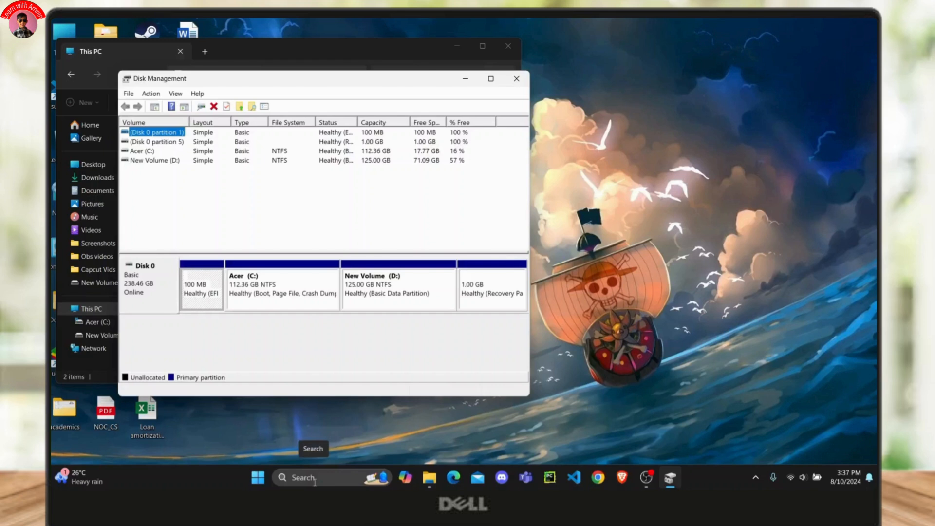
# Search Windows for "disk man" and open Create and format hard disk partitions, then reposition the Disk Management window slightly.
pyautogui.click(314, 478)
pyautogui.write('disk')
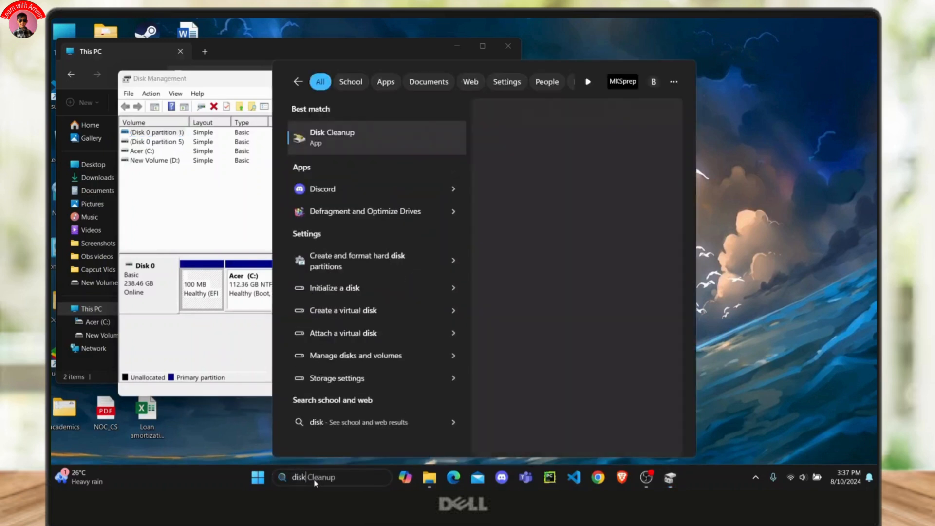
pyautogui.write(' man')
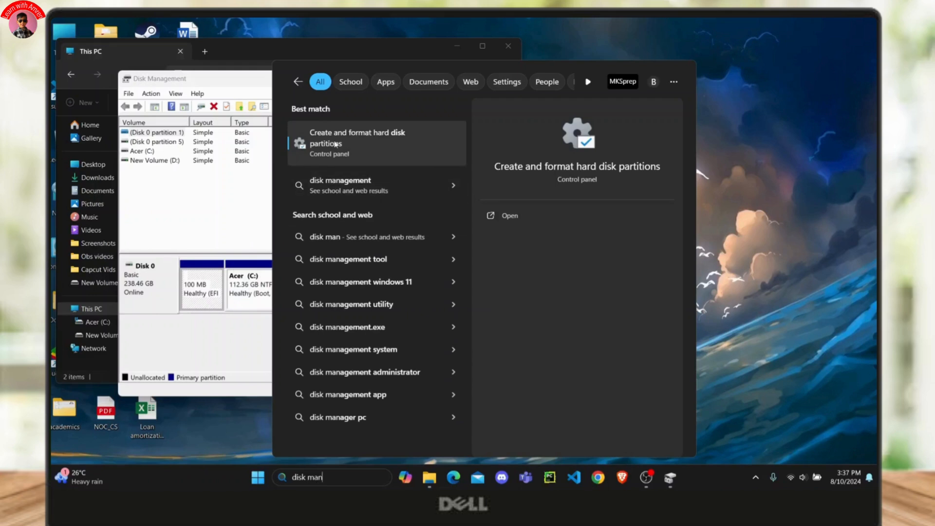
pyautogui.click(380, 151)
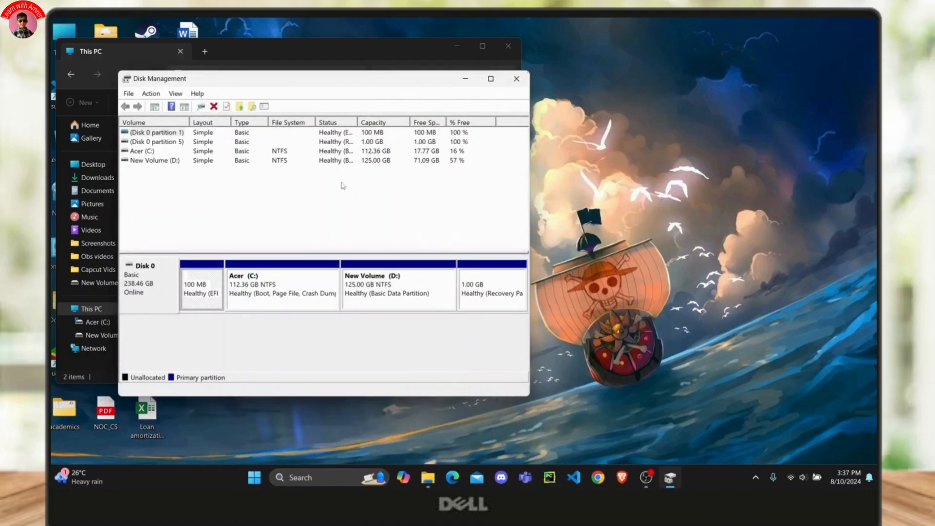
pyautogui.moveTo(391, 86); pyautogui.dragTo(403, 101)
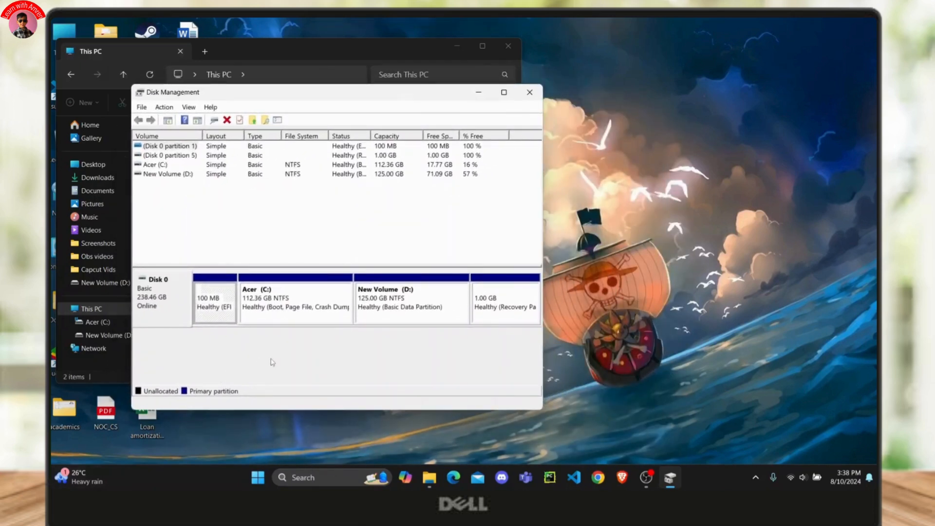
# Shrink the New Volume (D:) partition by 5000 MB.
pyautogui.click(415, 299)
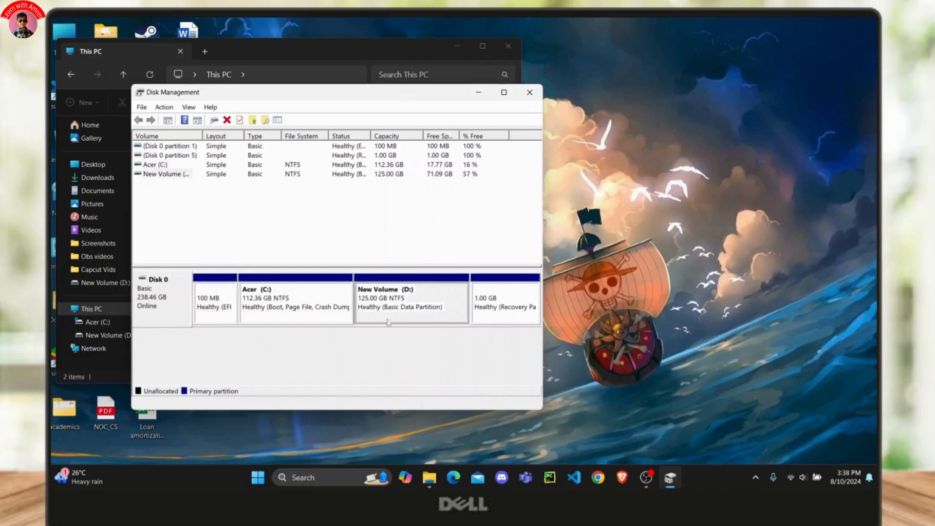
pyautogui.click(184, 177)
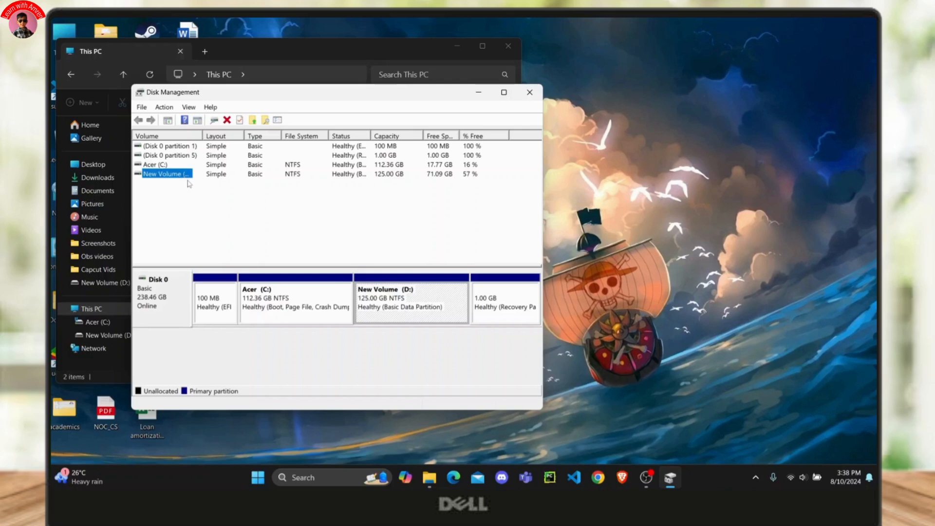
pyautogui.click(395, 176)
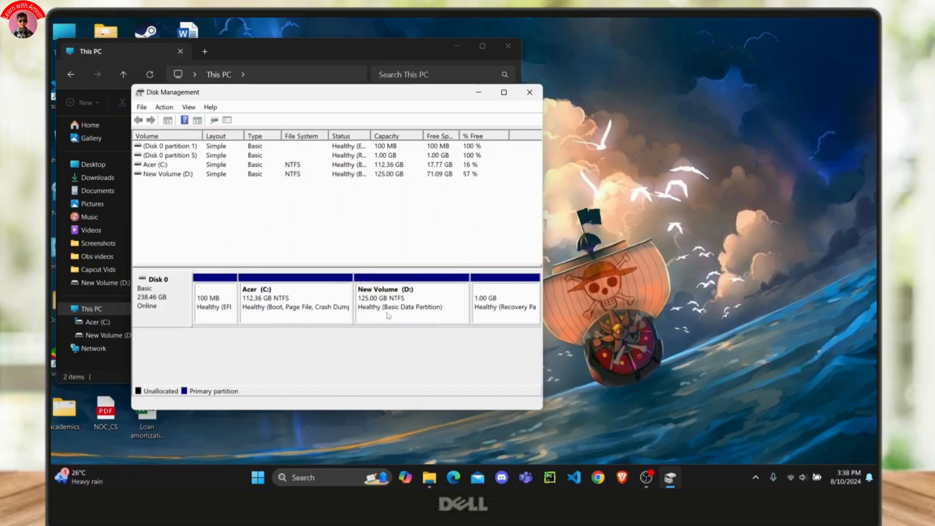
pyautogui.click(406, 302)
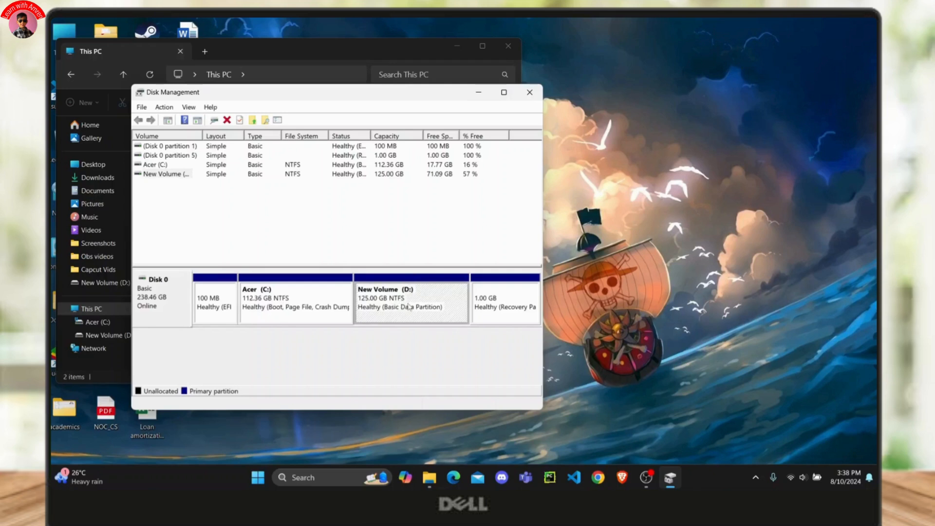
pyautogui.rightClick(414, 301)
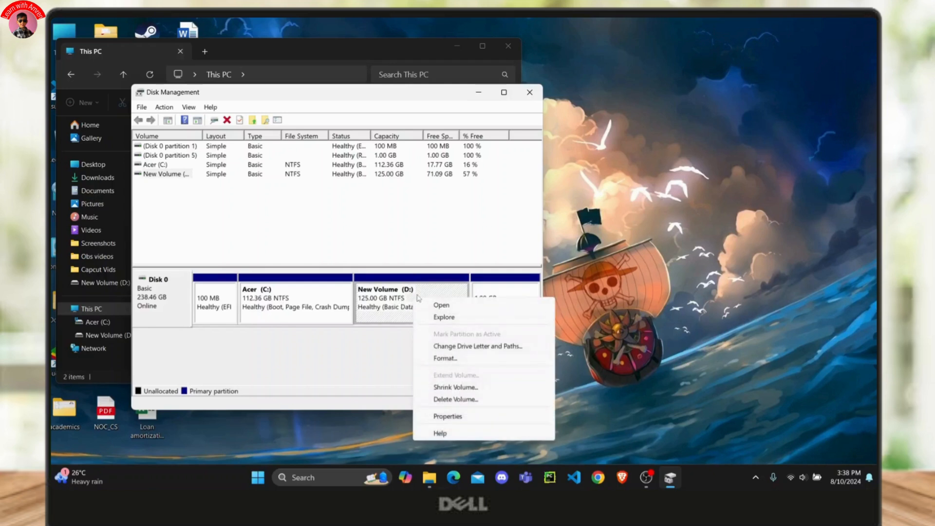
pyautogui.click(461, 389)
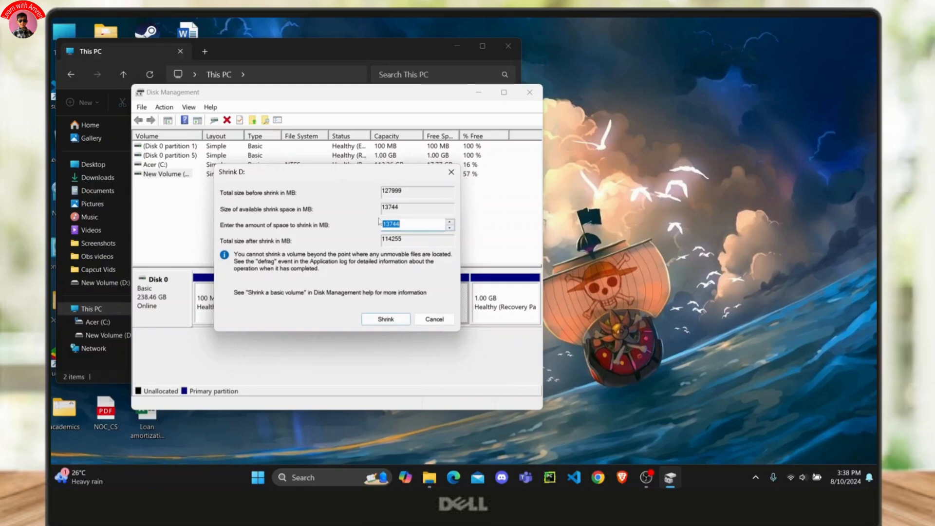
pyautogui.write('5000')
pyautogui.click(392, 321)
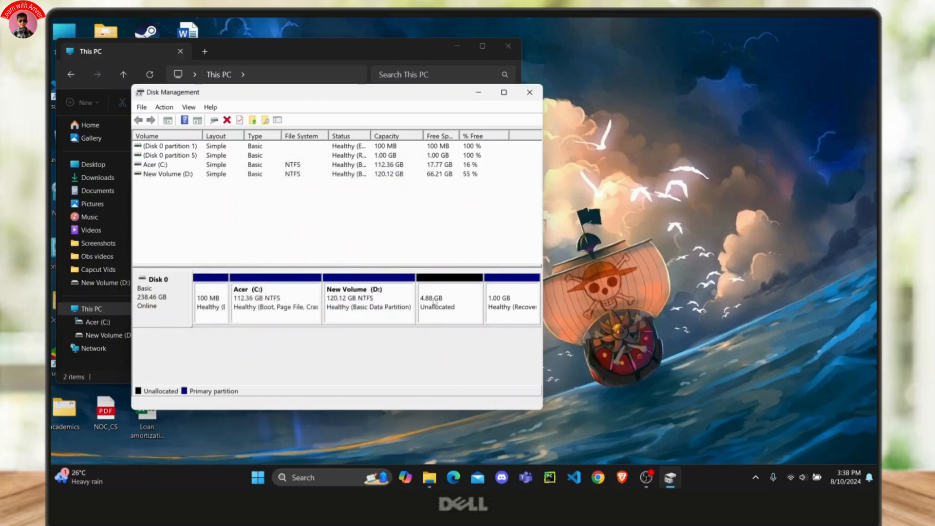
# Start a new simple volume in the unallocated space on Disk 0 with a size of 5000 MB.
pyautogui.click(451, 287)
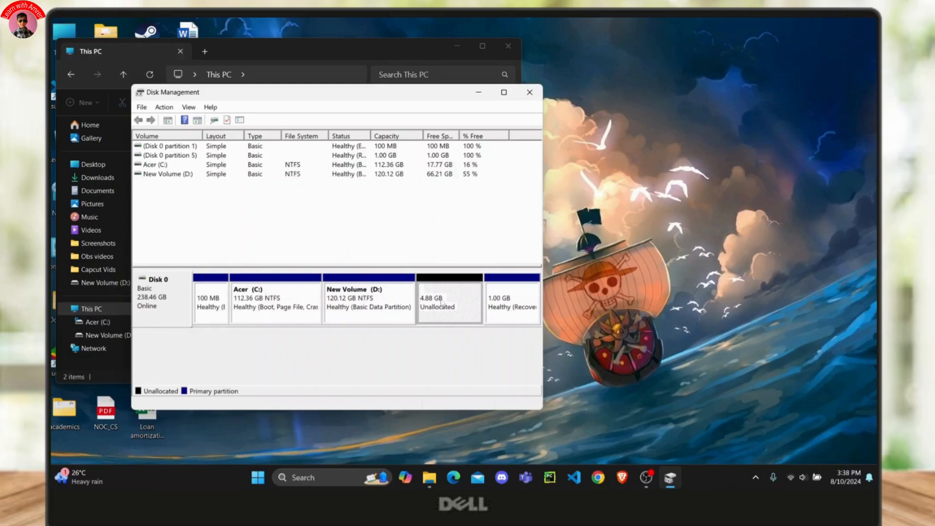
pyautogui.rightClick(455, 305)
pyautogui.click(444, 309)
pyautogui.rightClick(443, 289)
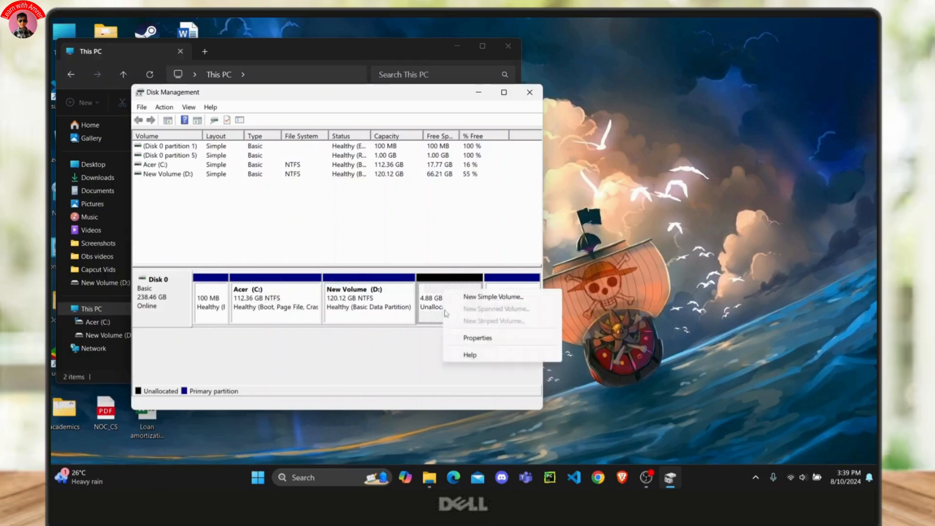
pyautogui.click(492, 298)
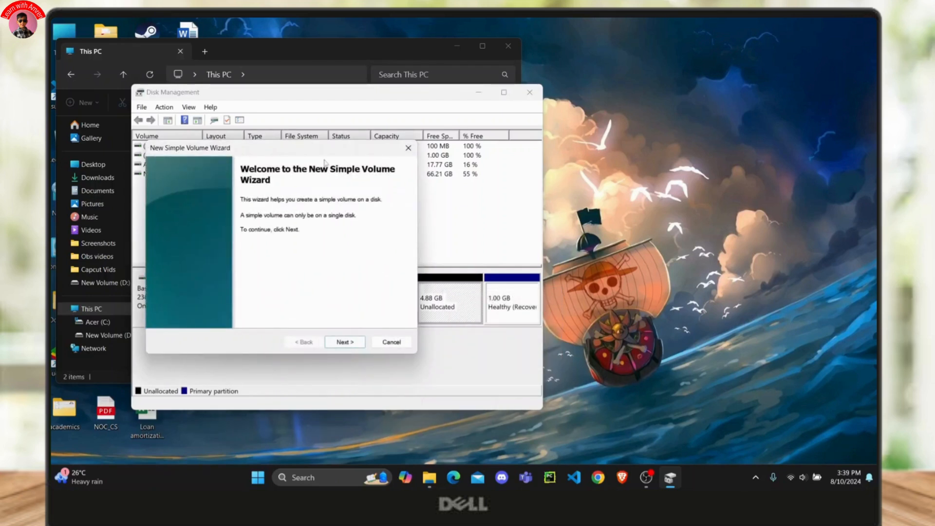
pyautogui.moveTo(324, 147); pyautogui.dragTo(413, 139)
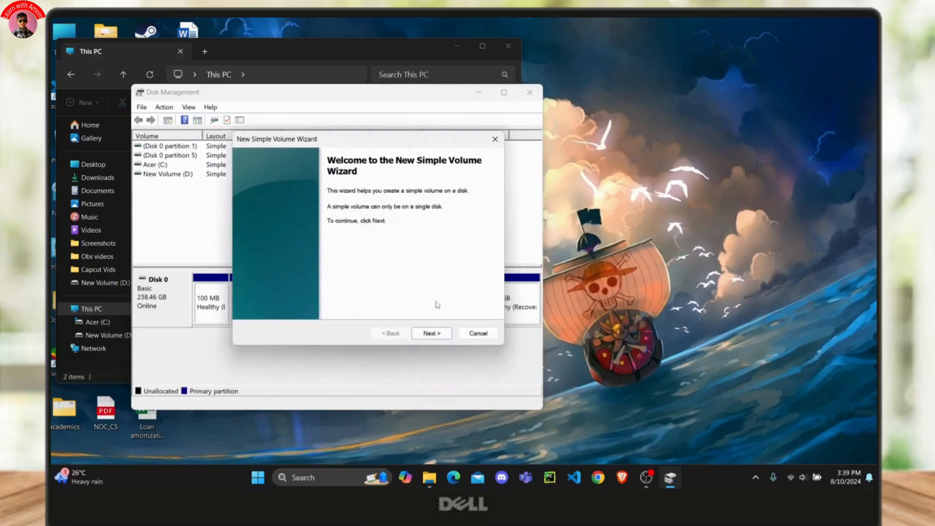
pyautogui.click(433, 333)
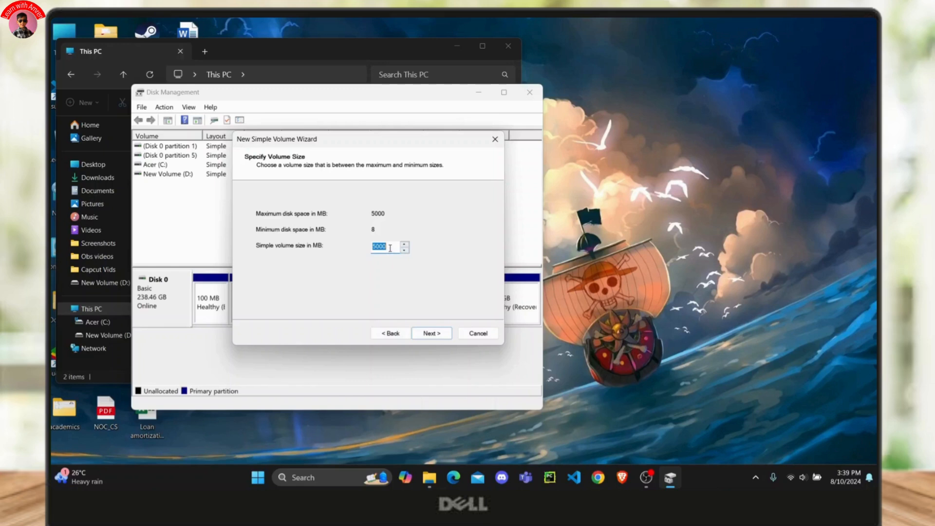
pyautogui.moveTo(380, 246)
pyautogui.mouseDown()
pyautogui.moveTo(391, 249)
pyautogui.moveTo(367, 252)
pyautogui.mouseUp()
pyautogui.click(438, 335)
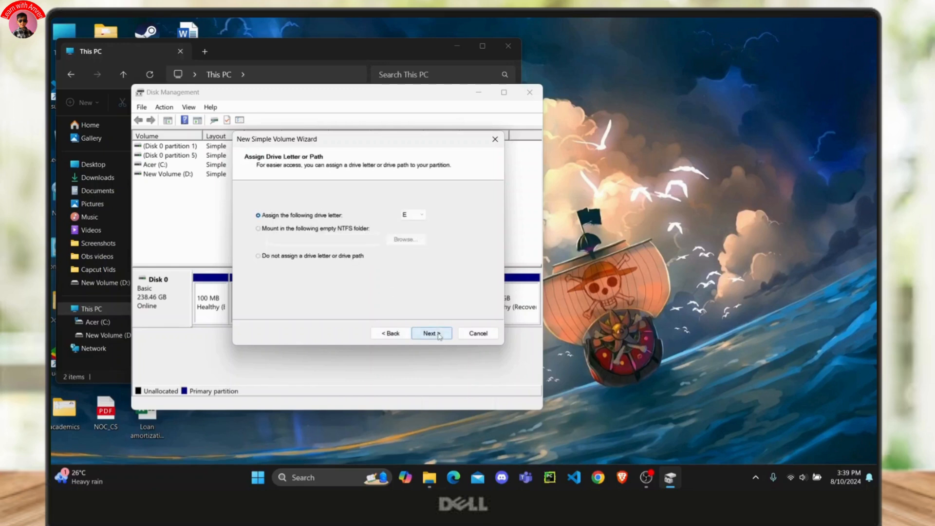
# Assign drive letter E to the new volume and continue to the format settings.
pyautogui.click(418, 215)
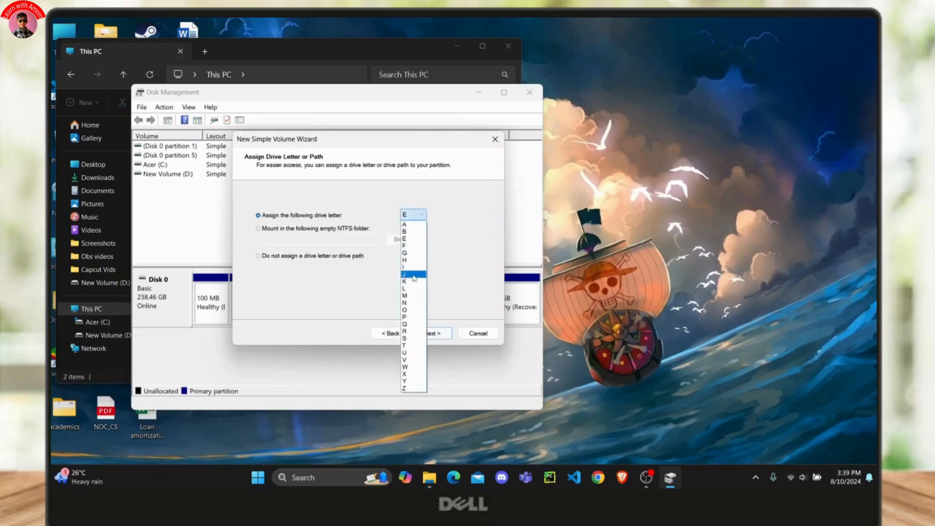
pyautogui.click(412, 239)
pyautogui.click(410, 218)
pyautogui.click(413, 239)
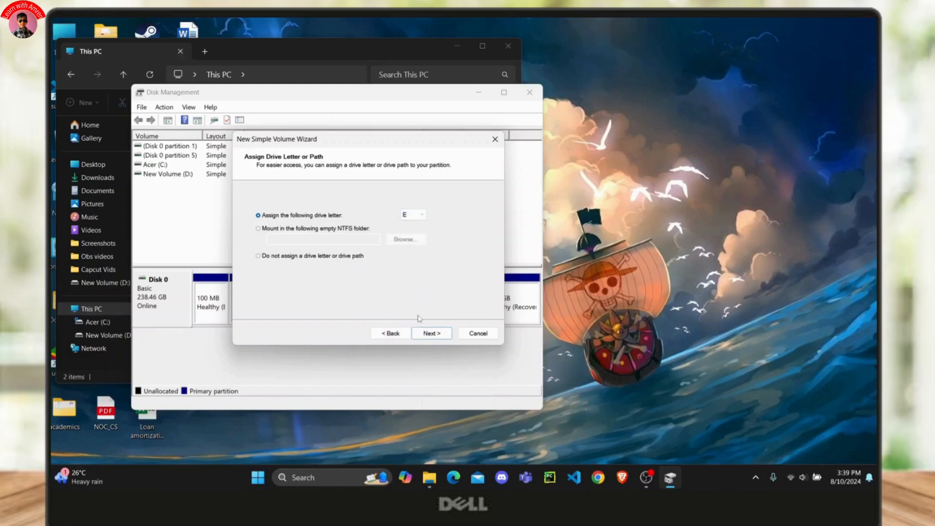
pyautogui.click(429, 336)
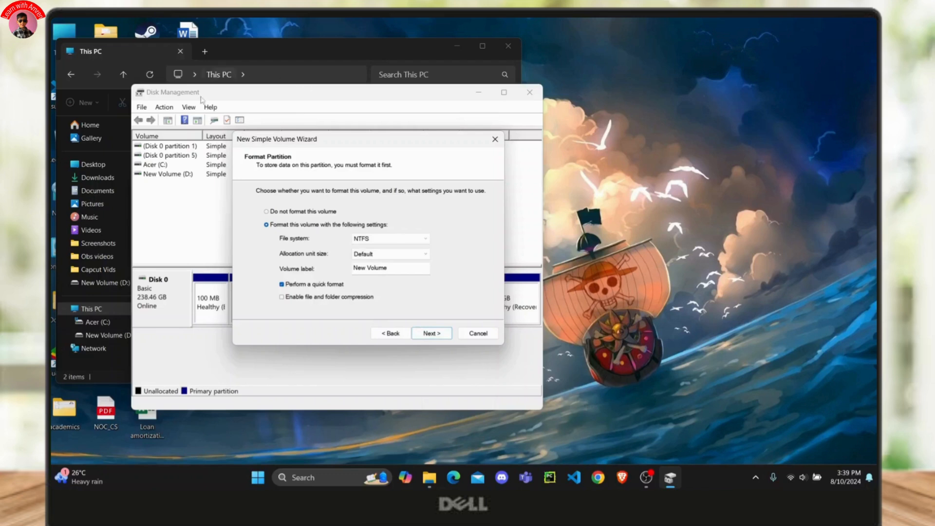
# Format the volume as NTFS with the default allocation unit size and the label New Volume, and finish the wizard.
pyautogui.click(397, 240)
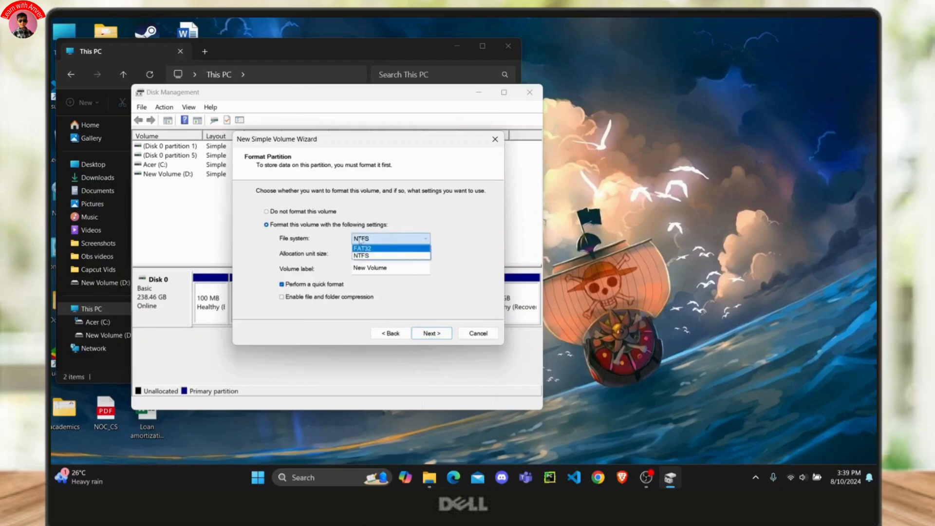
pyautogui.click(374, 257)
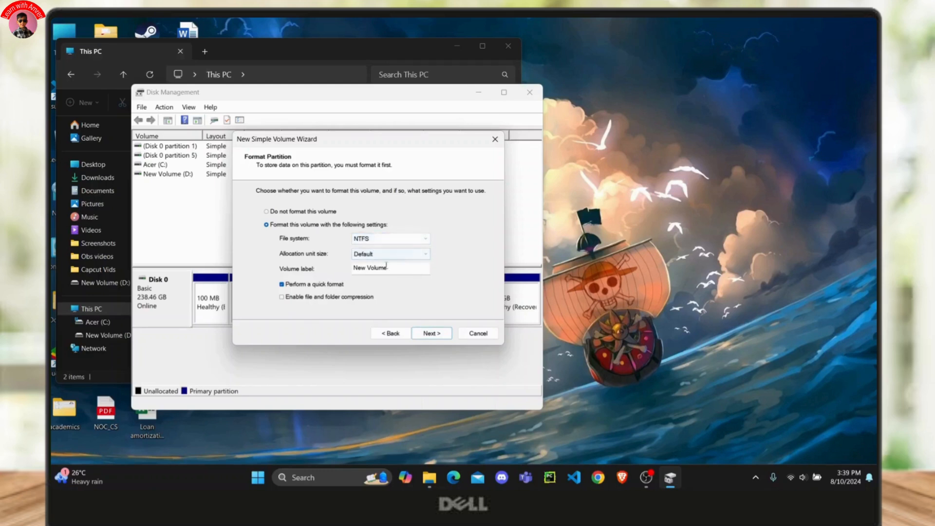
pyautogui.click(376, 258)
pyautogui.click(376, 264)
pyautogui.click(384, 270)
pyautogui.click(422, 338)
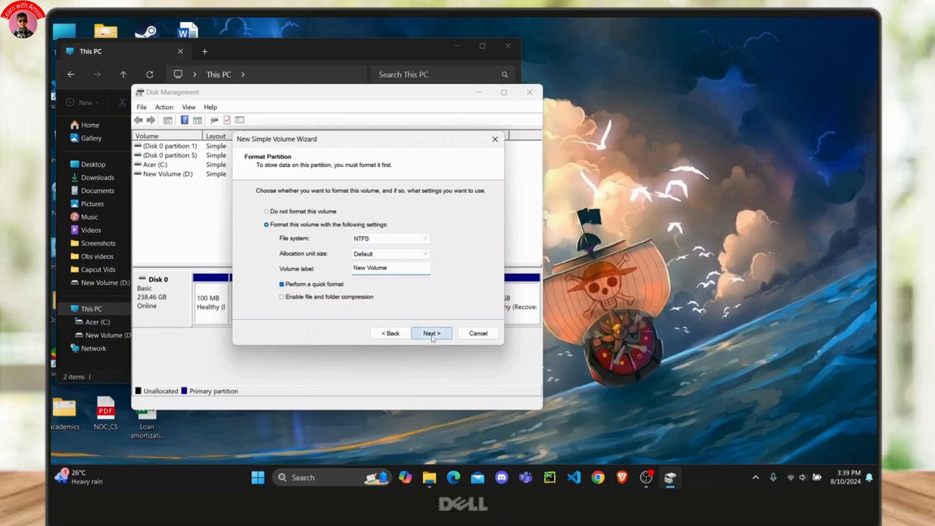
pyautogui.click(420, 336)
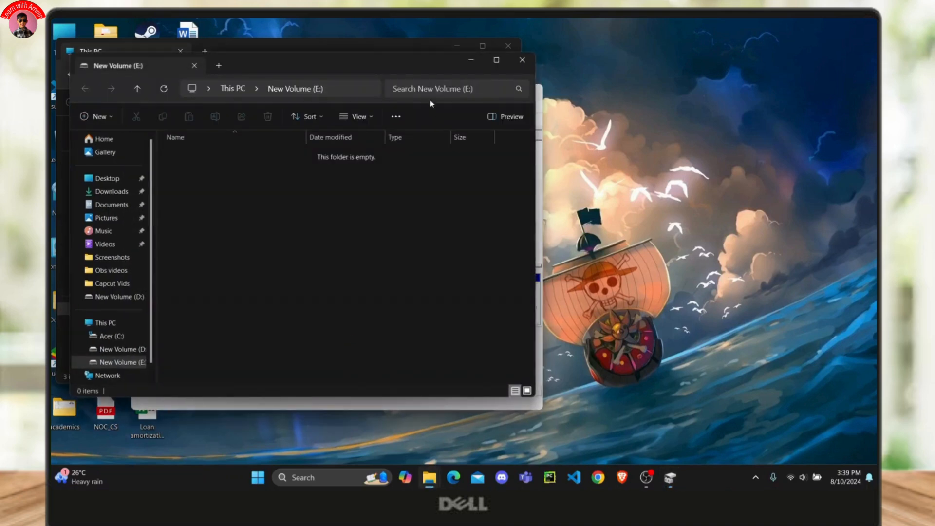
# Arrange the New Volume (E:) window beside Disk Management and check the drives listed under This PC.
pyautogui.moveTo(368, 60); pyautogui.dragTo(807, 142)
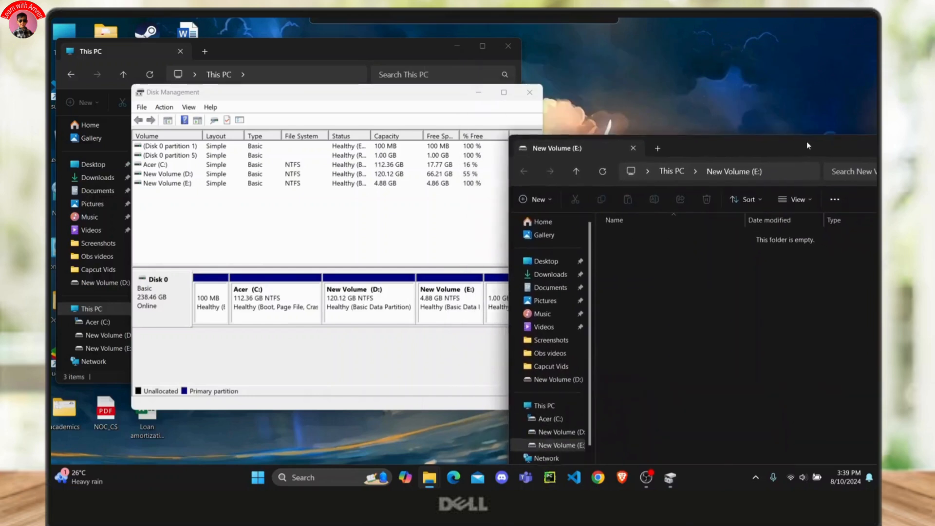
pyautogui.click(454, 234)
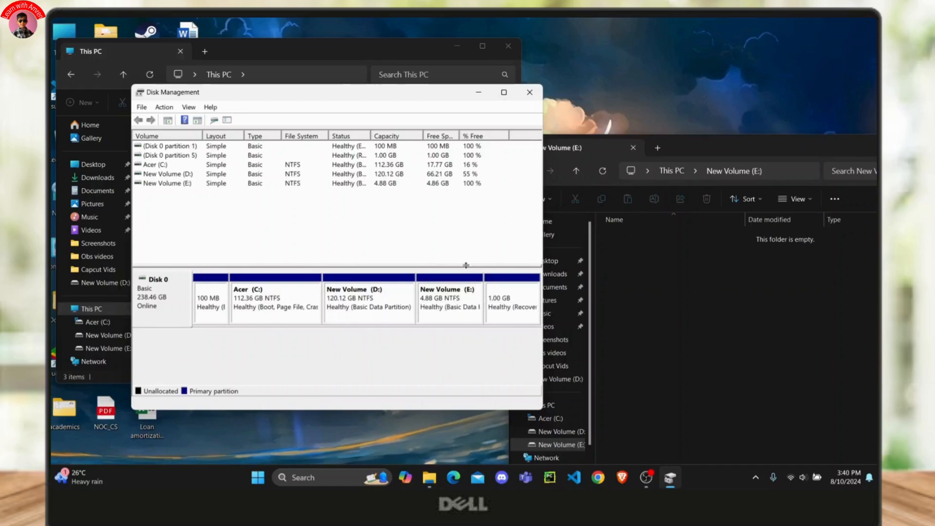
pyautogui.moveTo(726, 154); pyautogui.dragTo(651, 62)
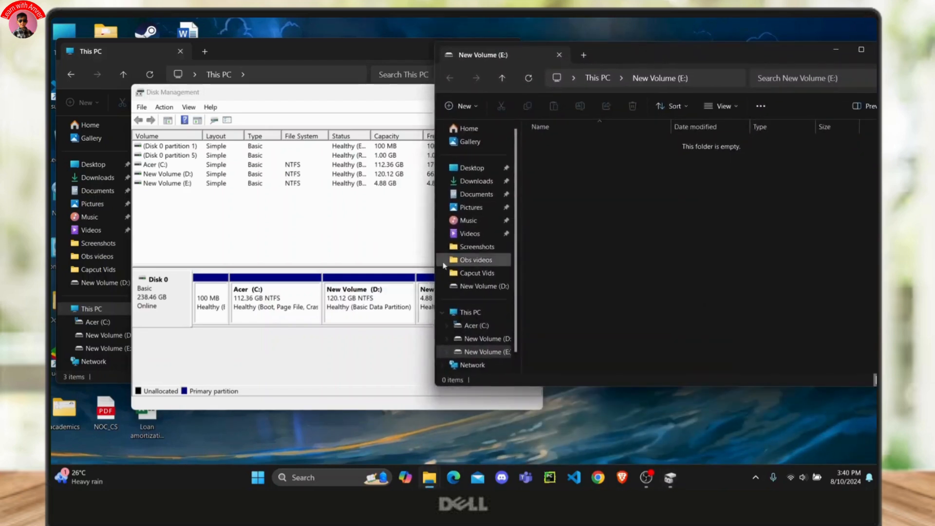
pyautogui.click(463, 314)
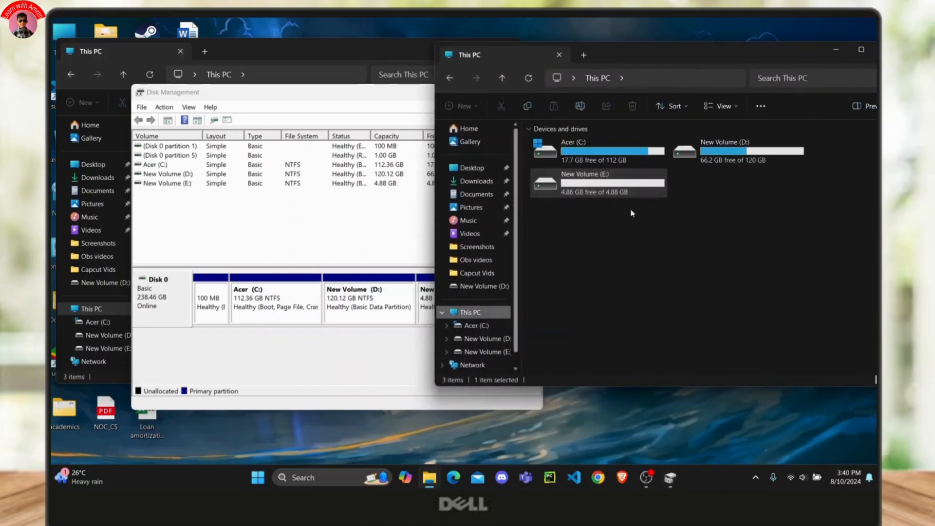